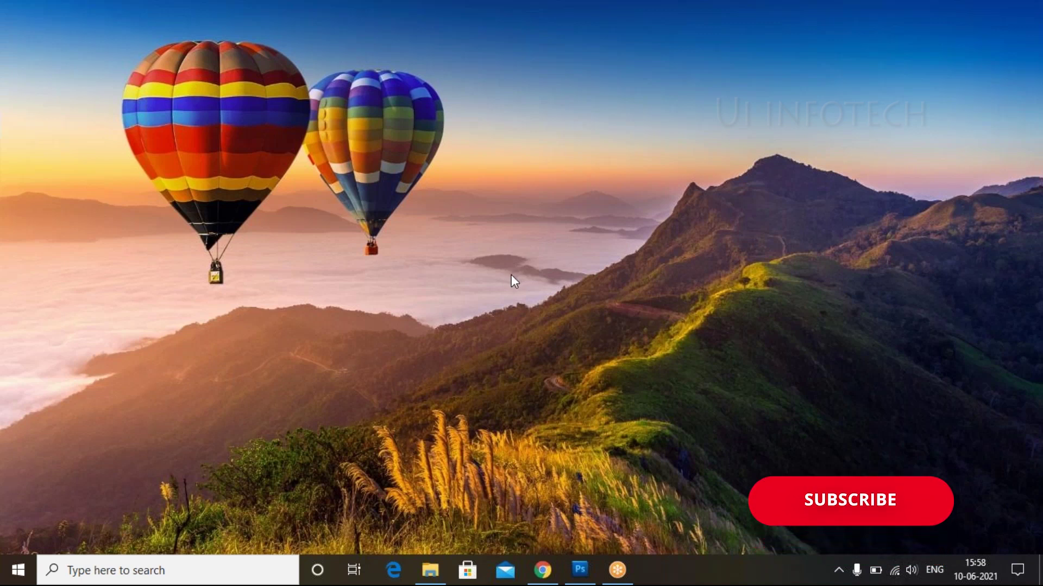
Step: Switch to Photoshop and create a white RGB document of 1920 by 1080 pixels at 200 pixels/inch, using the Custom preset
{"action": "left_click", "coordinate": [583, 568]}
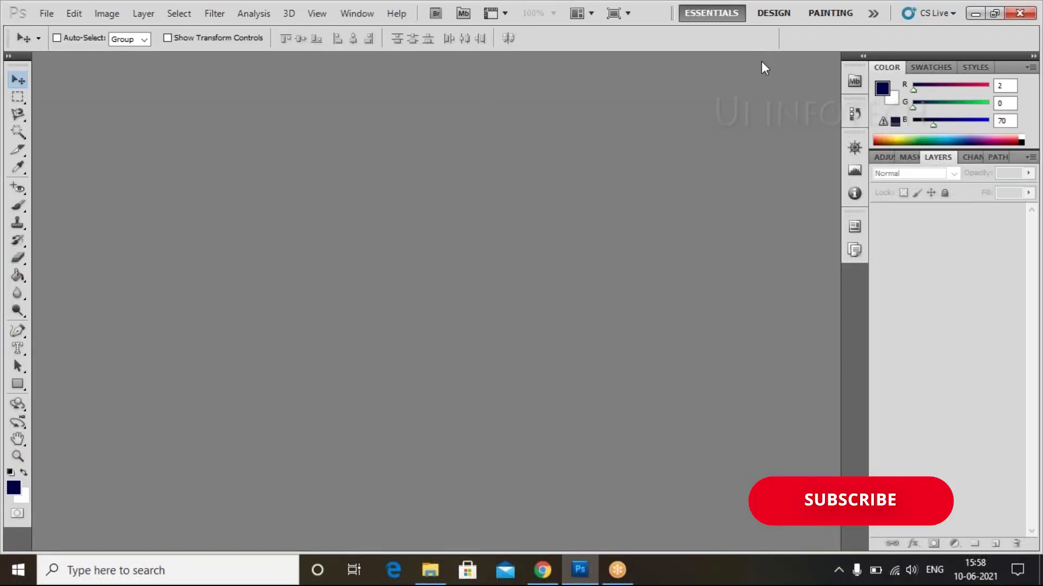
{"action": "key", "text": "ctrl+o"}
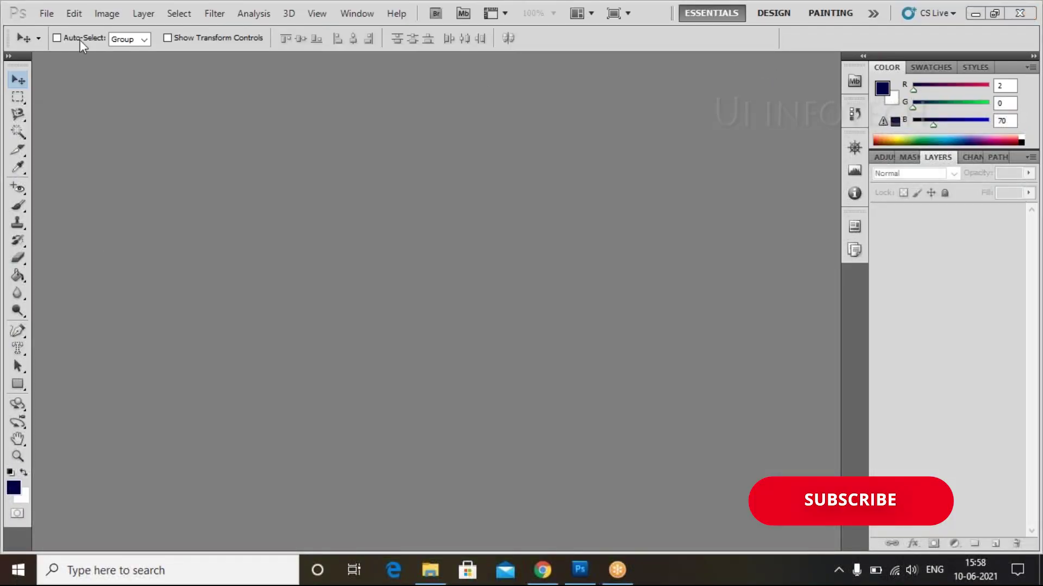
{"action": "left_click", "coordinate": [43, 13]}
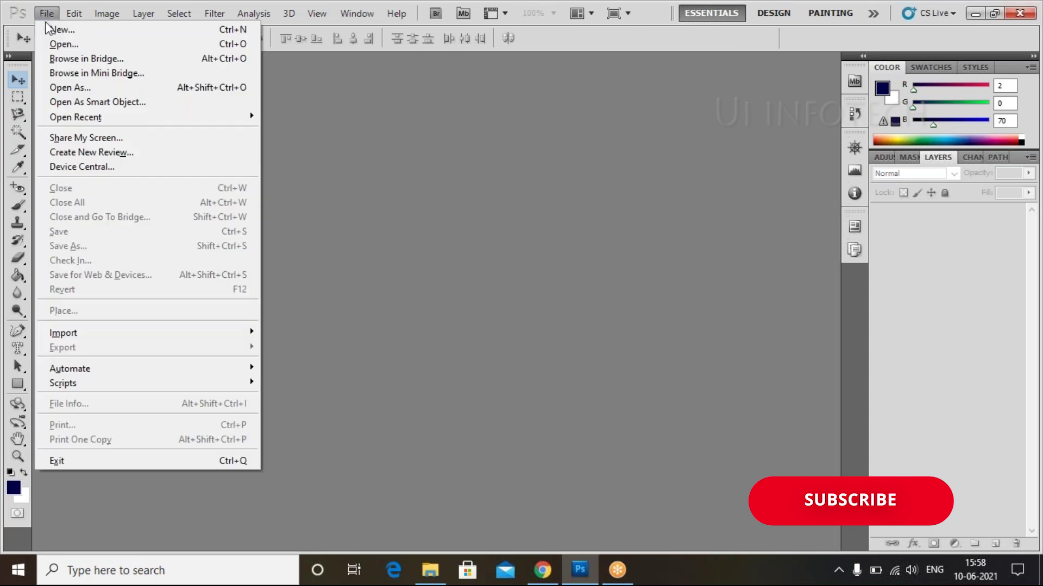
{"action": "left_click", "coordinate": [54, 33]}
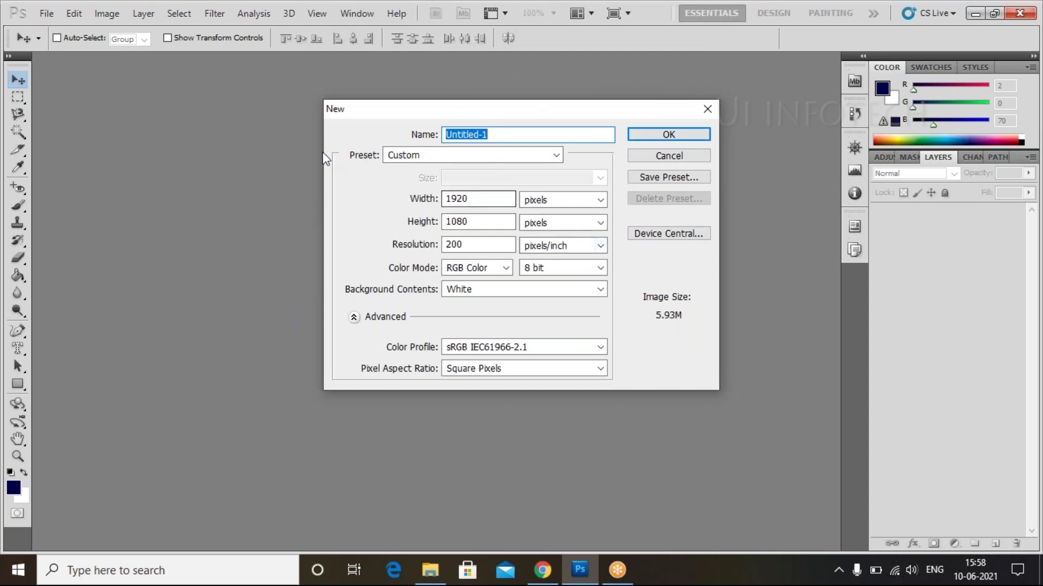
{"action": "left_click", "coordinate": [404, 158]}
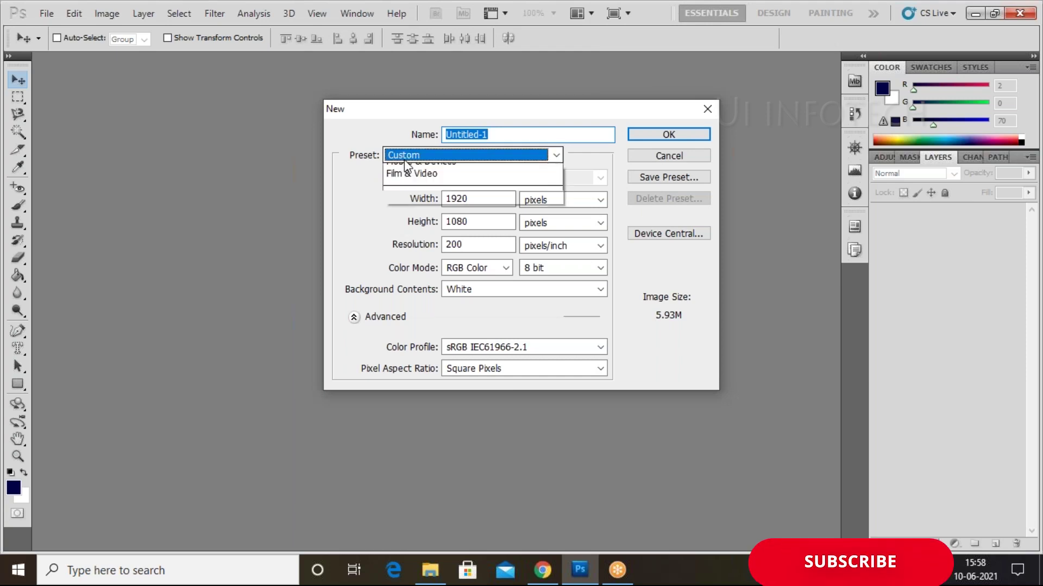
{"action": "left_click", "coordinate": [405, 161]}
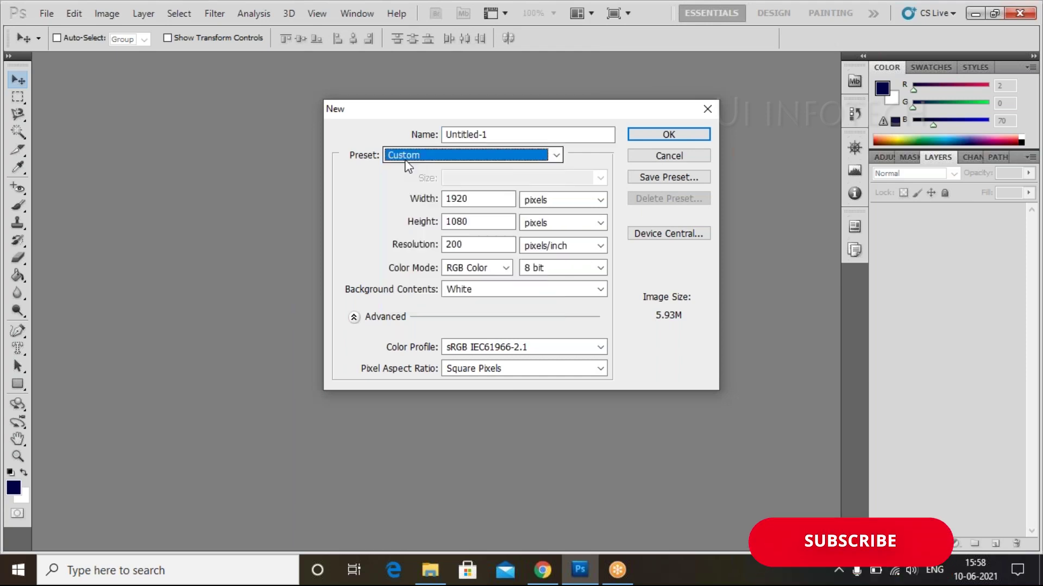
{"action": "left_click", "coordinate": [508, 200]}
{"action": "left_click", "coordinate": [485, 222]}
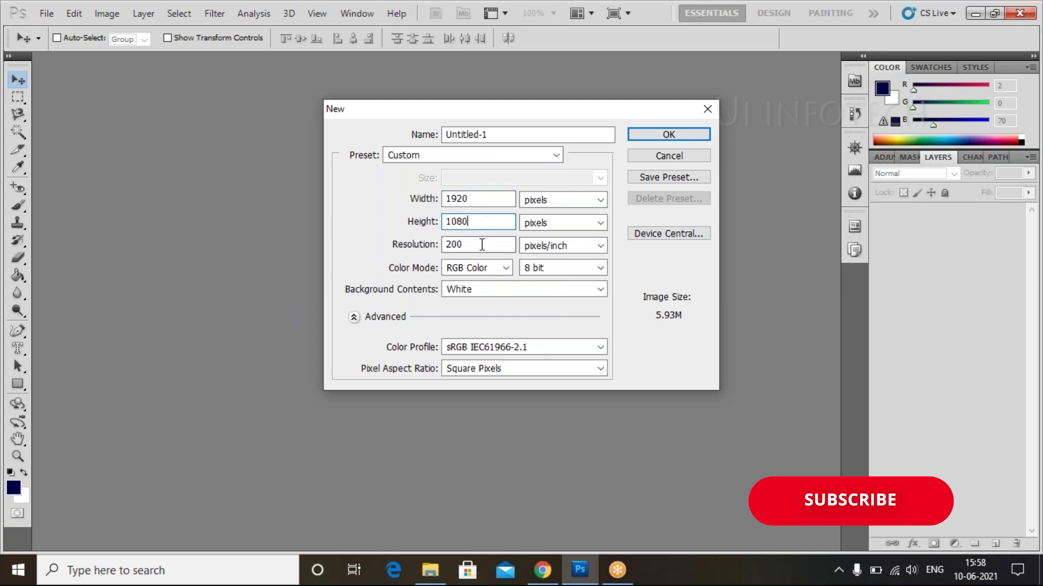
{"action": "left_click", "coordinate": [481, 247]}
{"action": "left_click", "coordinate": [637, 136]}
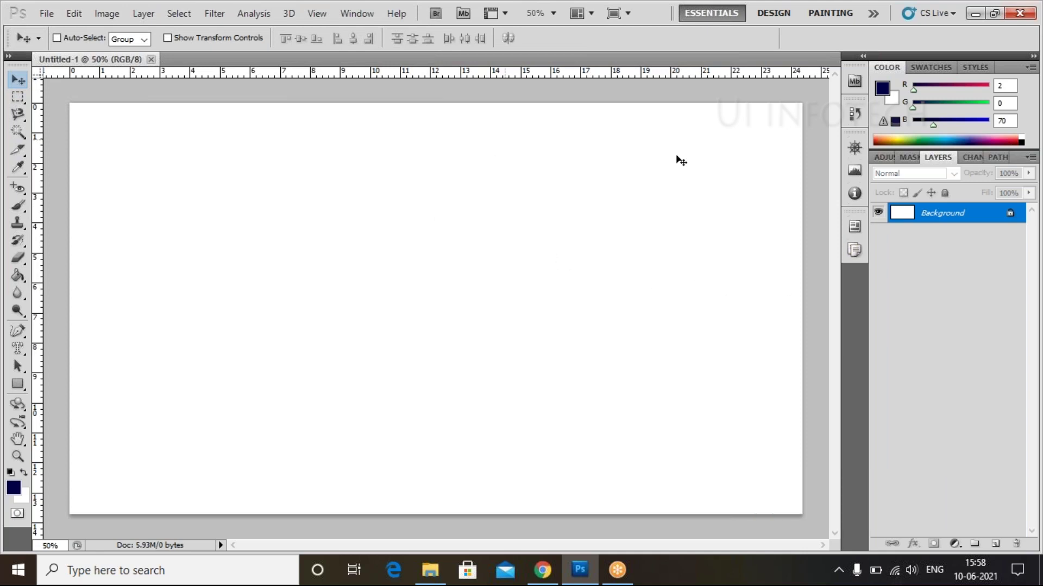
Step: Convert the locked Background into a regular layer and fill it with the dark blue foreground colour #020046
{"action": "double_click", "coordinate": [949, 221]}
{"action": "left_click", "coordinate": [656, 184]}
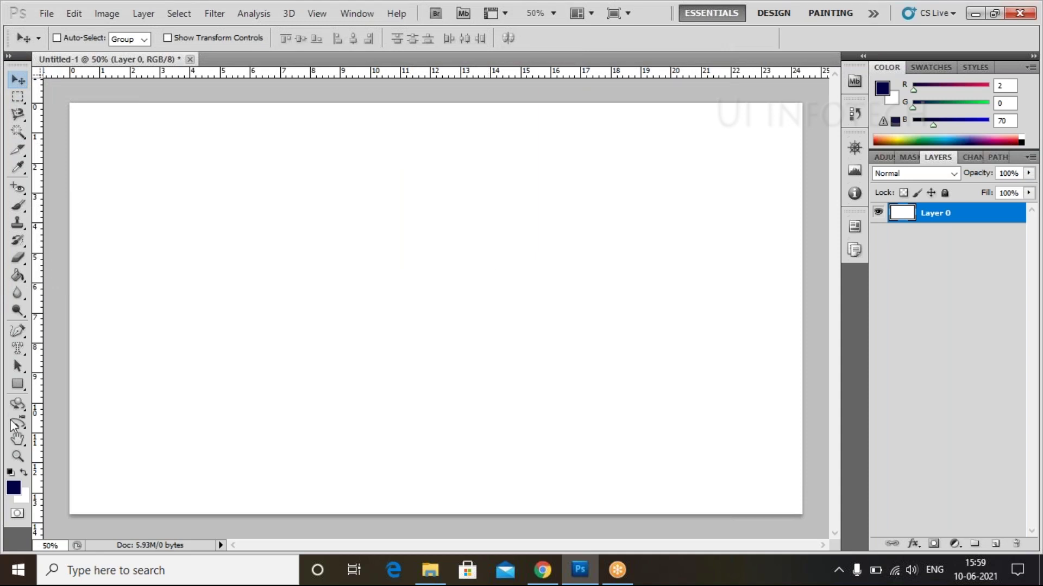
{"action": "left_click", "coordinate": [13, 488]}
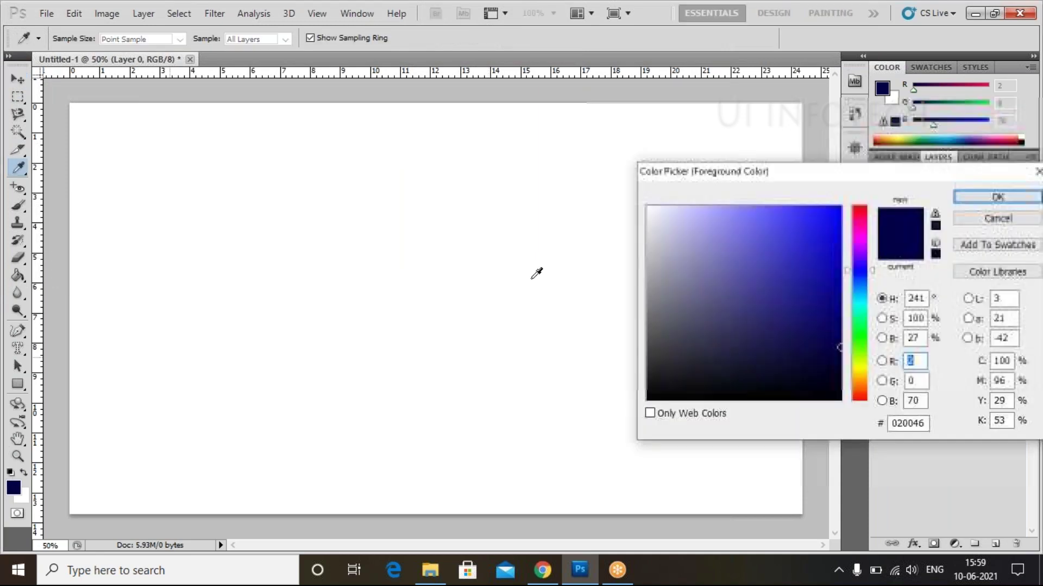
{"action": "left_click", "coordinate": [973, 198]}
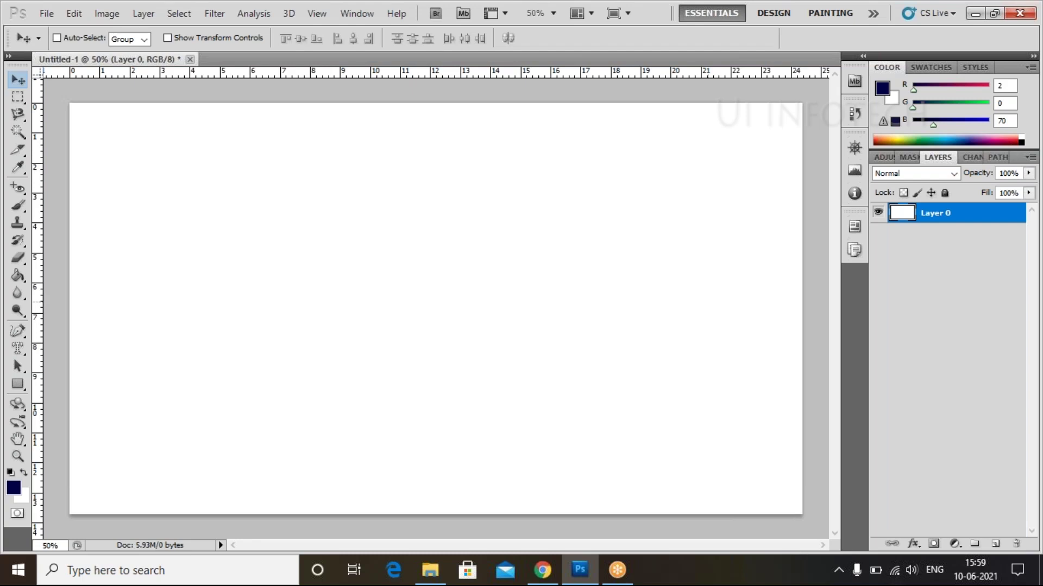
{"action": "key", "text": "alt+BackSpace"}
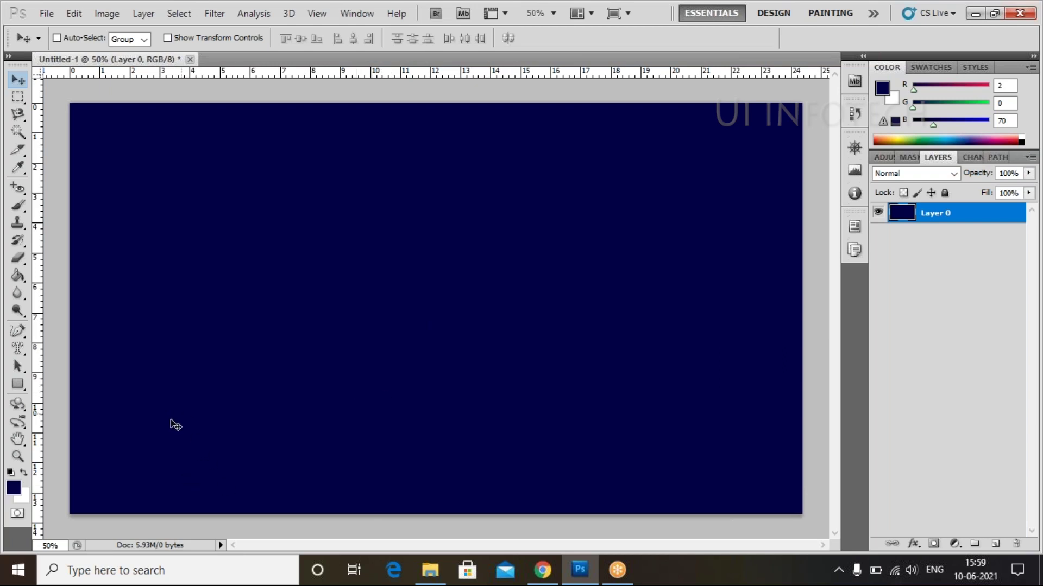
Step: Draw a rectangle shape about 5.5 by 5.9 cm in the upper middle of the canvas and colour it white (#ffffff)
{"action": "left_click", "coordinate": [17, 386]}
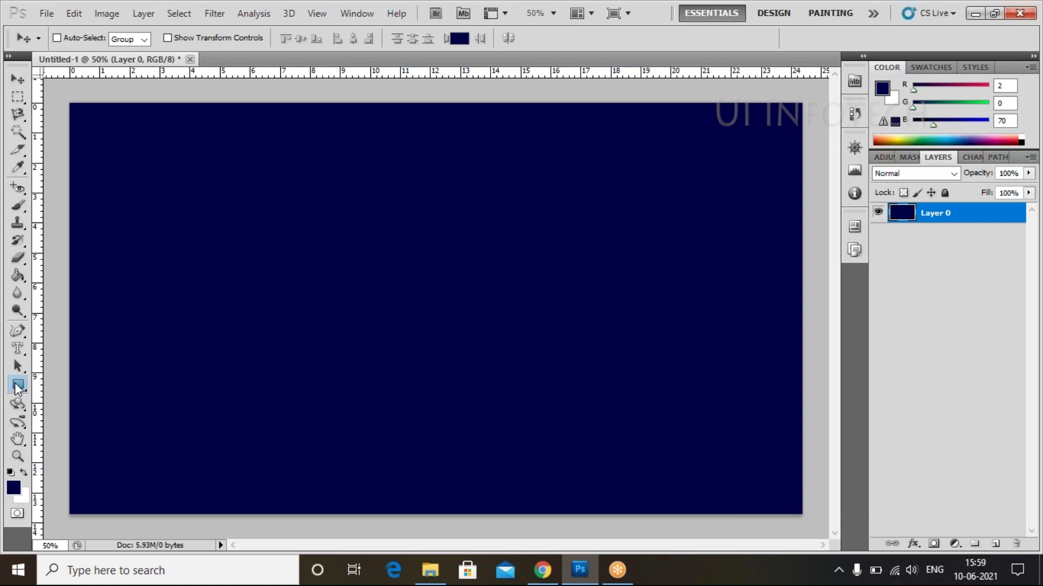
{"action": "left_click", "coordinate": [88, 377]}
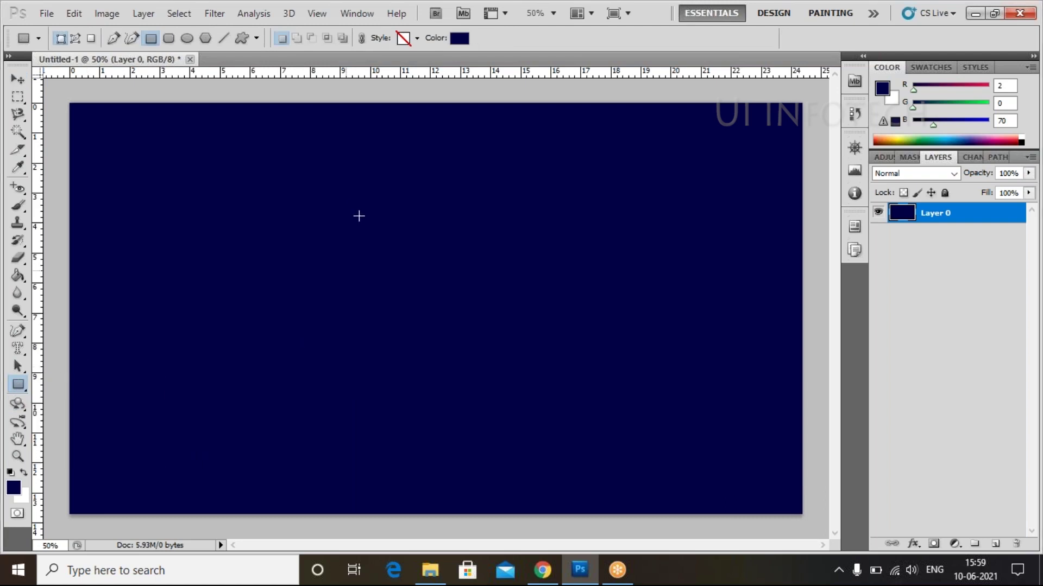
{"action": "left_click_drag", "start_coordinate": [301, 167], "coordinate": [465, 343]}
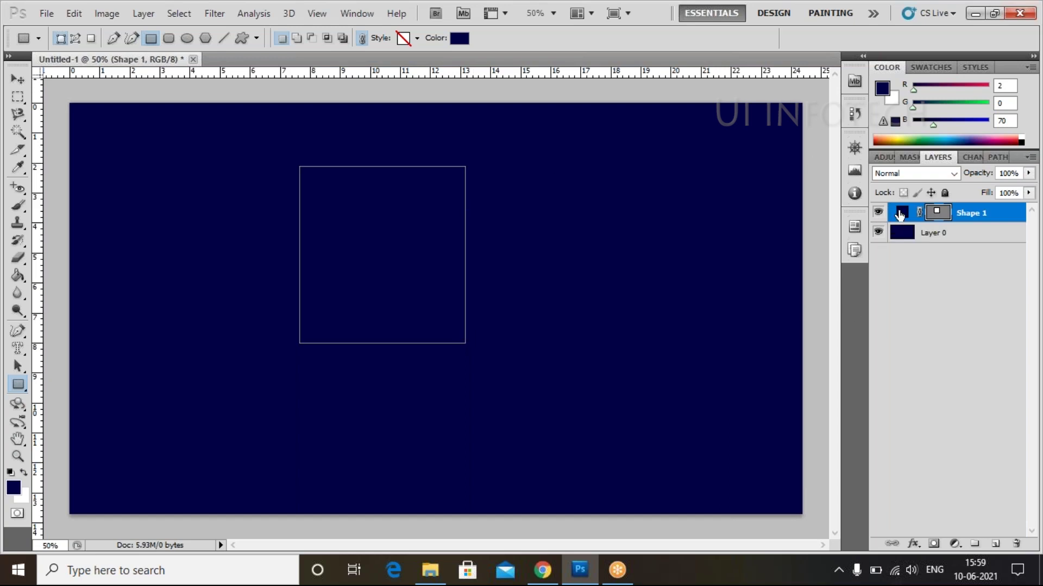
{"action": "double_click", "coordinate": [899, 215]}
{"action": "left_click_drag", "start_coordinate": [699, 221], "coordinate": [538, 175]}
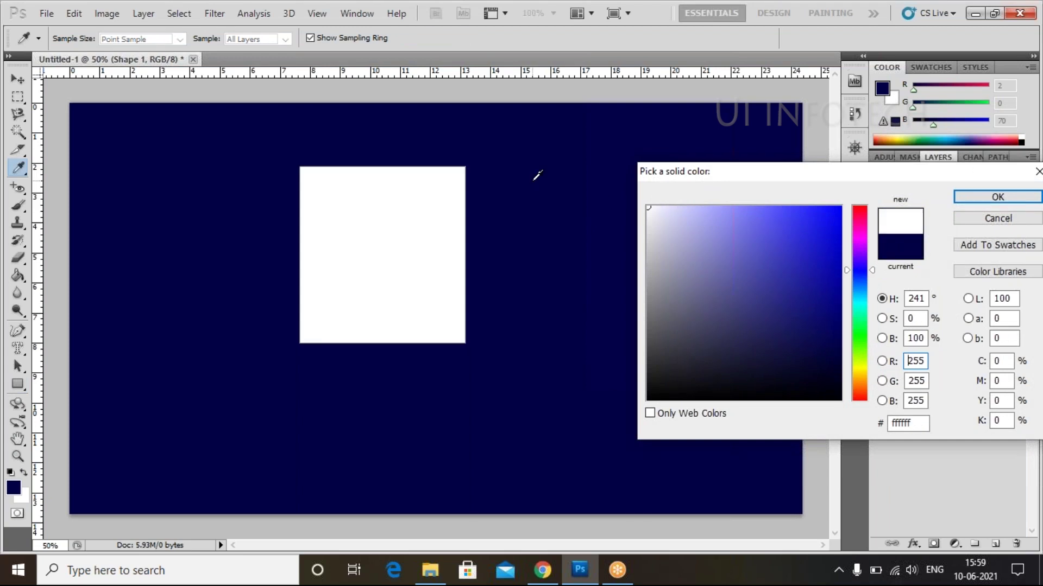
{"action": "left_click", "coordinate": [975, 198]}
{"action": "left_click", "coordinate": [950, 288]}
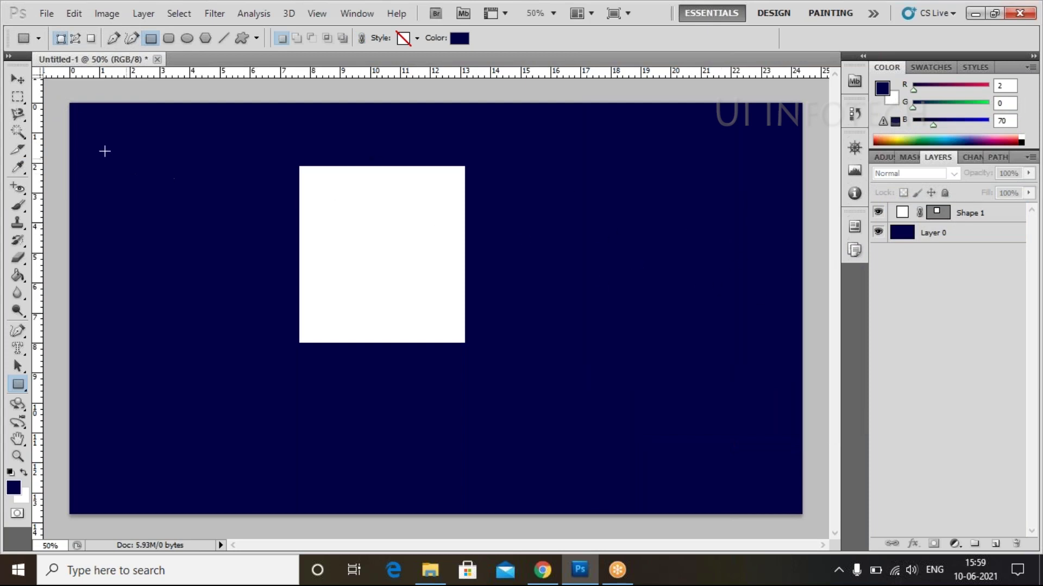
Step: Duplicate the white rectangle with the Move tool, placing the copy beside the original at the same height
{"action": "left_click", "coordinate": [969, 217]}
{"action": "right_click", "coordinate": [969, 217]}
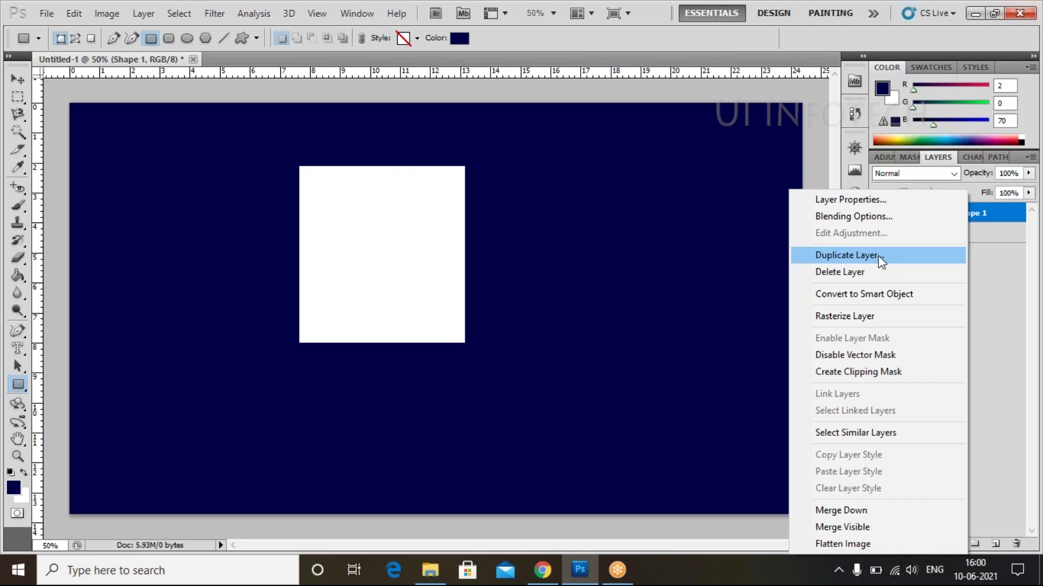
{"action": "left_click", "coordinate": [989, 286]}
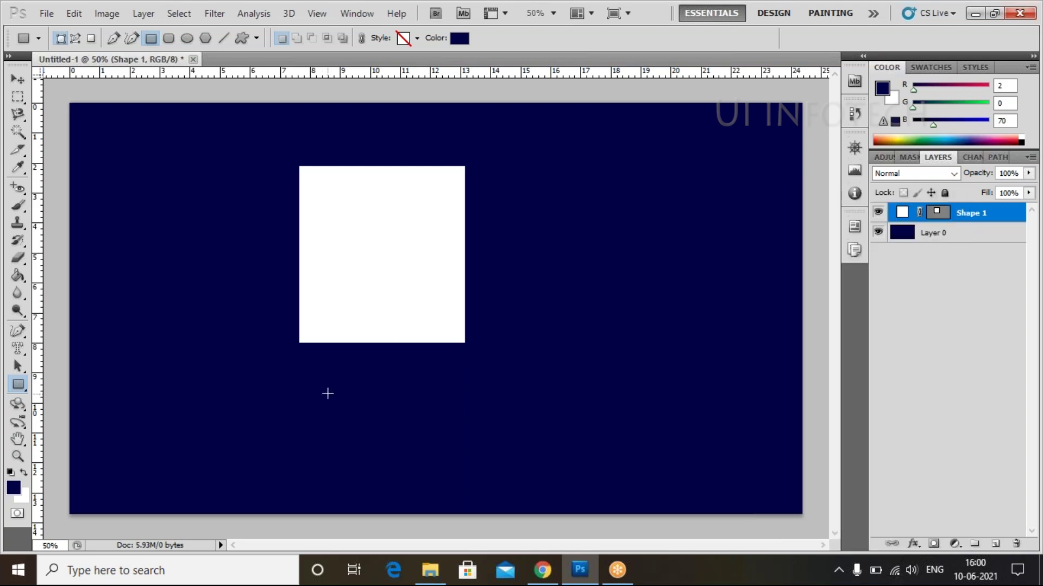
{"action": "left_click", "coordinate": [18, 79]}
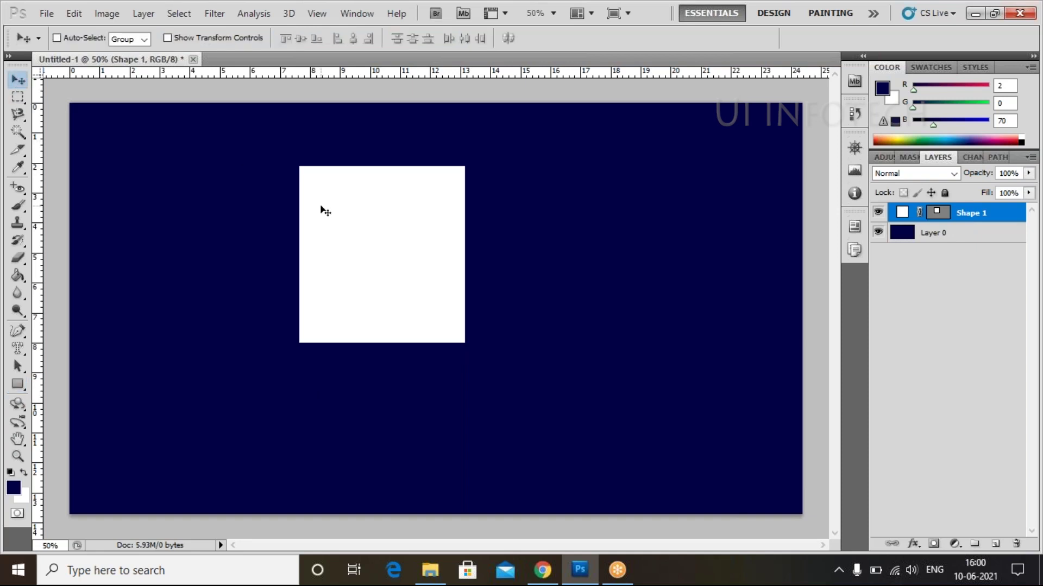
{"action": "left_click_drag", "start_coordinate": [412, 240], "coordinate": [595, 247]}
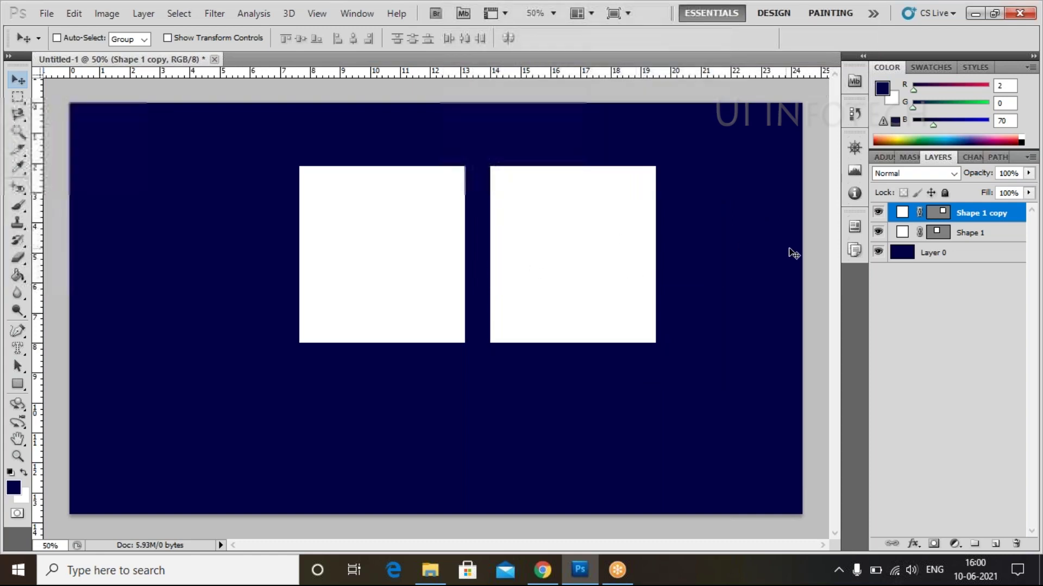
Step: Change the fill colour of the rectangle's copy to black
{"action": "double_click", "coordinate": [904, 216]}
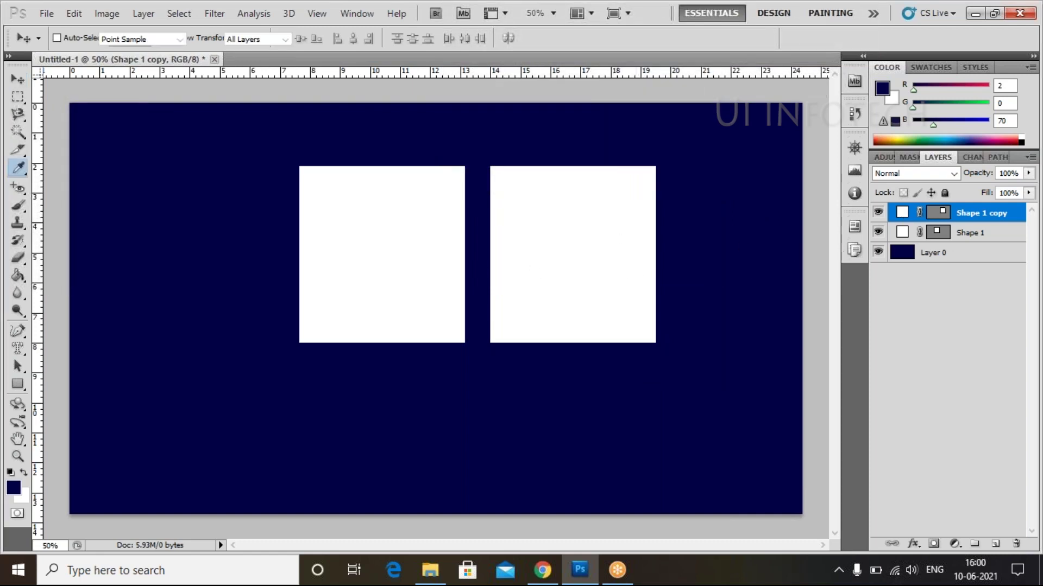
{"action": "left_click_drag", "start_coordinate": [657, 368], "coordinate": [646, 401]}
{"action": "left_click", "coordinate": [997, 197]}
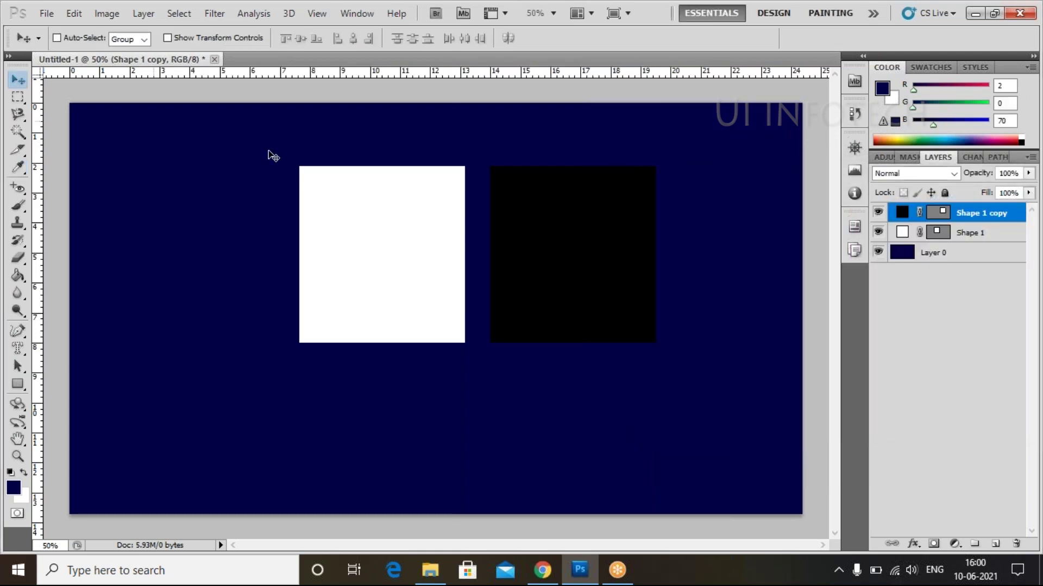
Step: Align the black rectangle over the white one and scale it about its centre to about 87.5%, leaving an even white border
{"action": "left_click_drag", "start_coordinate": [526, 240], "coordinate": [341, 244]}
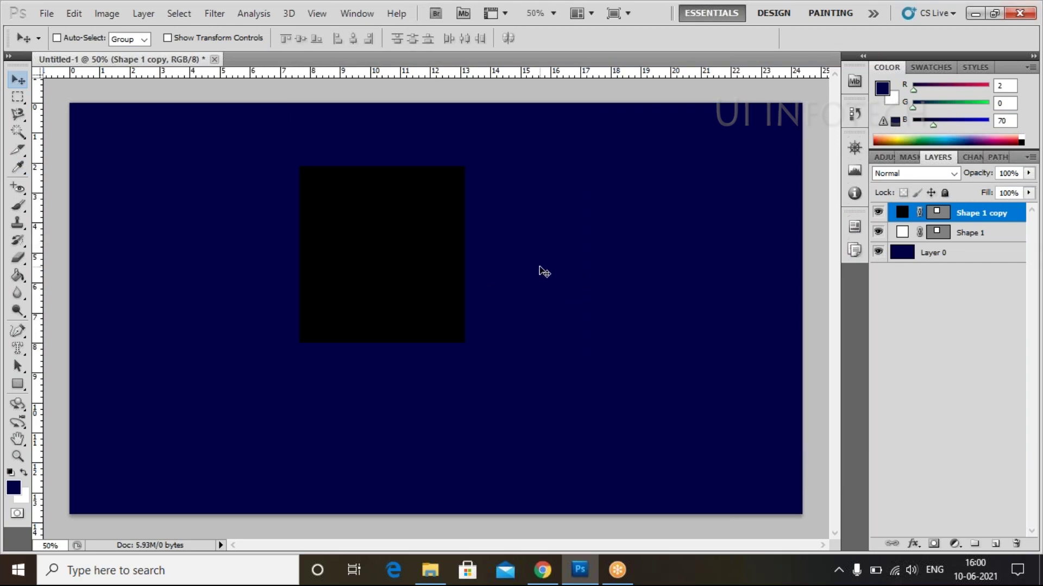
{"action": "key", "text": "ctrl+t"}
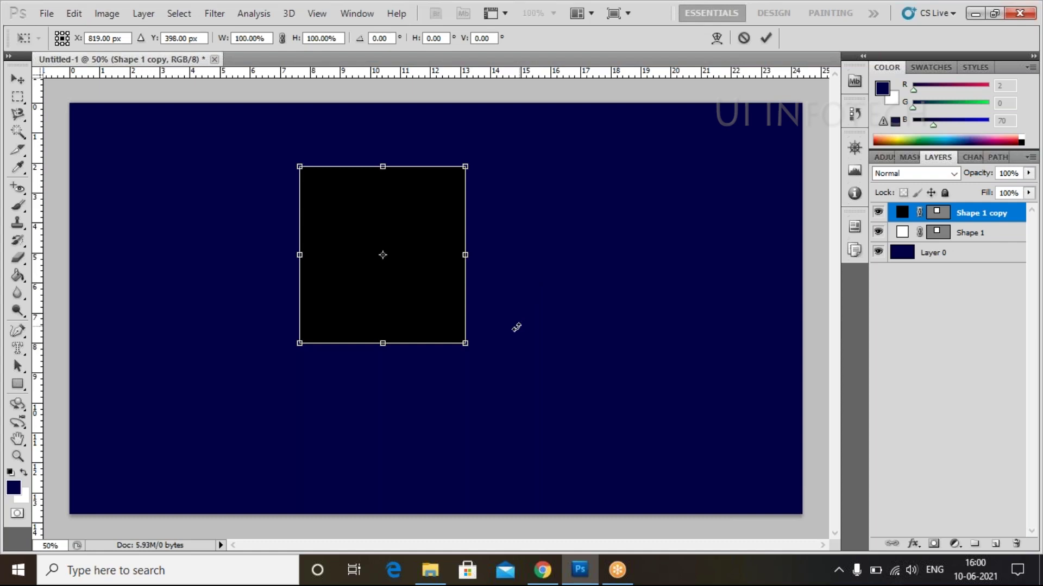
{"action": "left_click_drag", "start_coordinate": [462, 335], "coordinate": [453, 324]}
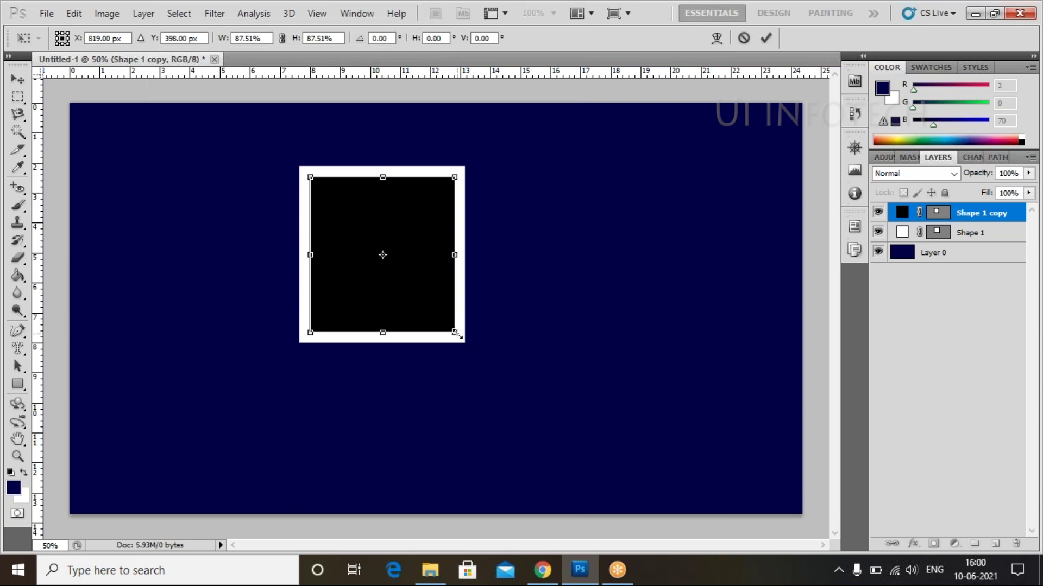
{"action": "key", "text": "Return"}
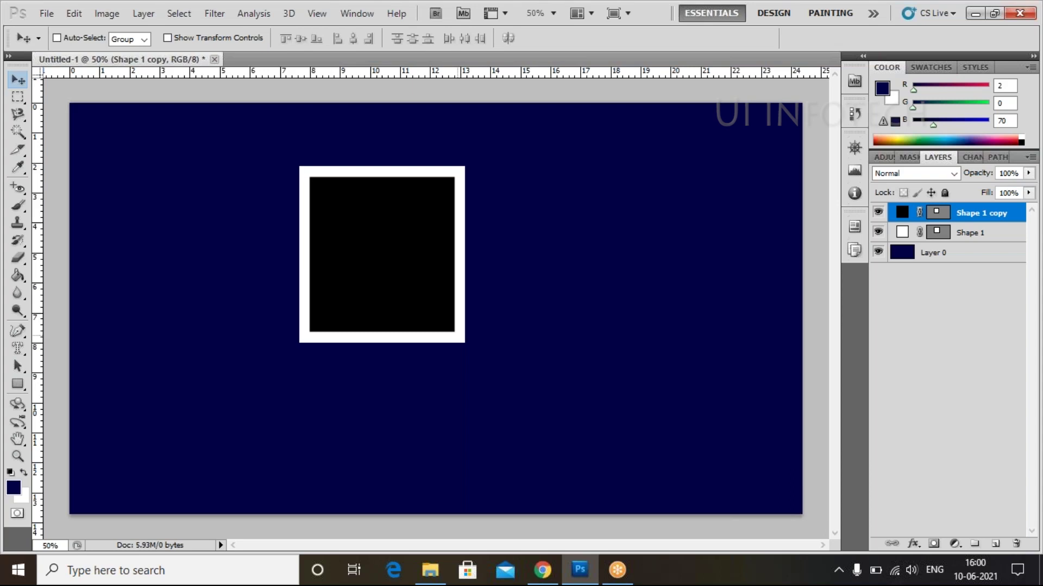
Step: Place the desktop image 4-49520_indian-beautiful-girl-images-wallpaper-pics-hd-download above the black rectangle's layer
{"action": "left_click", "coordinate": [977, 235]}
{"action": "left_click", "coordinate": [980, 216]}
{"action": "left_click", "coordinate": [44, 15]}
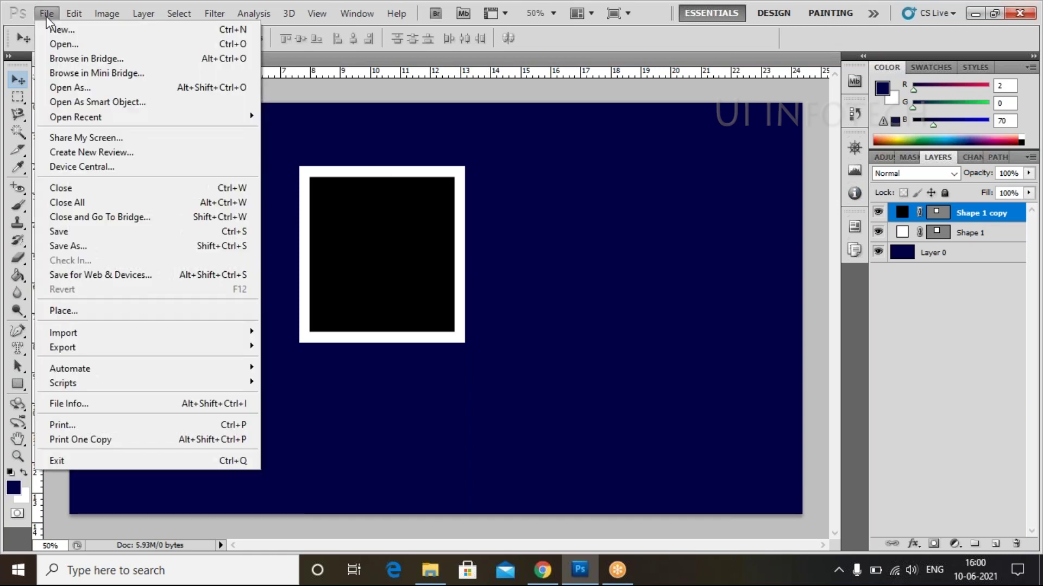
{"action": "left_click", "coordinate": [62, 312]}
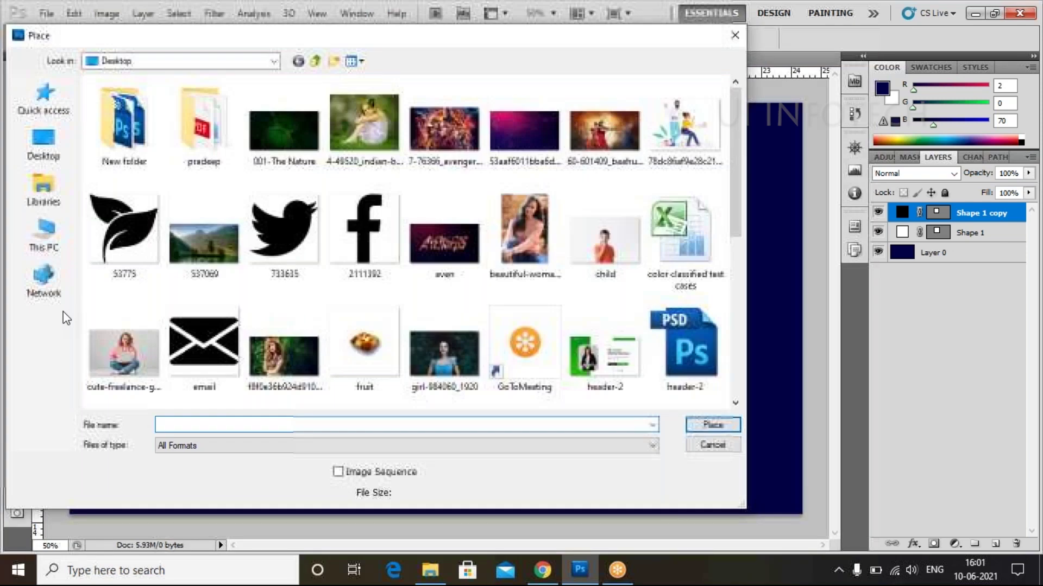
{"action": "double_click", "coordinate": [363, 111]}
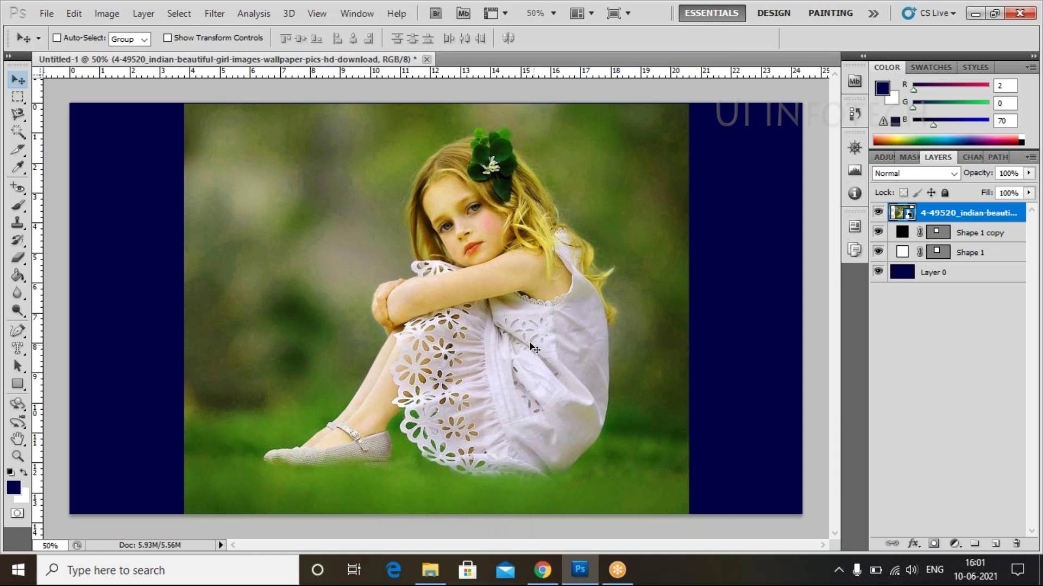
Step: Create a clipping mask that clips the placed photo to the black rectangle
{"action": "right_click", "coordinate": [936, 214]}
{"action": "right_click", "coordinate": [962, 213]}
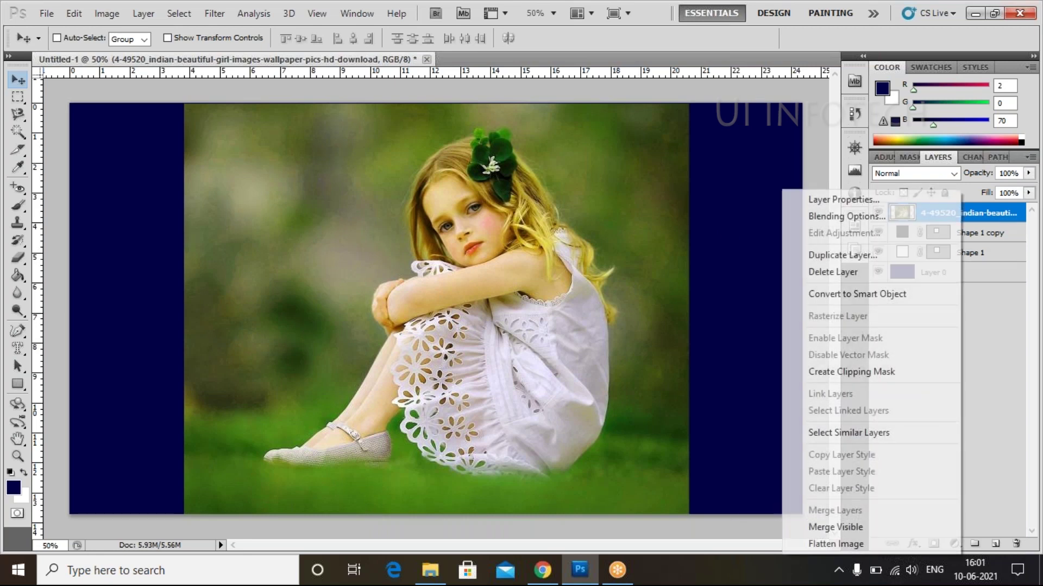
{"action": "left_click", "coordinate": [883, 373]}
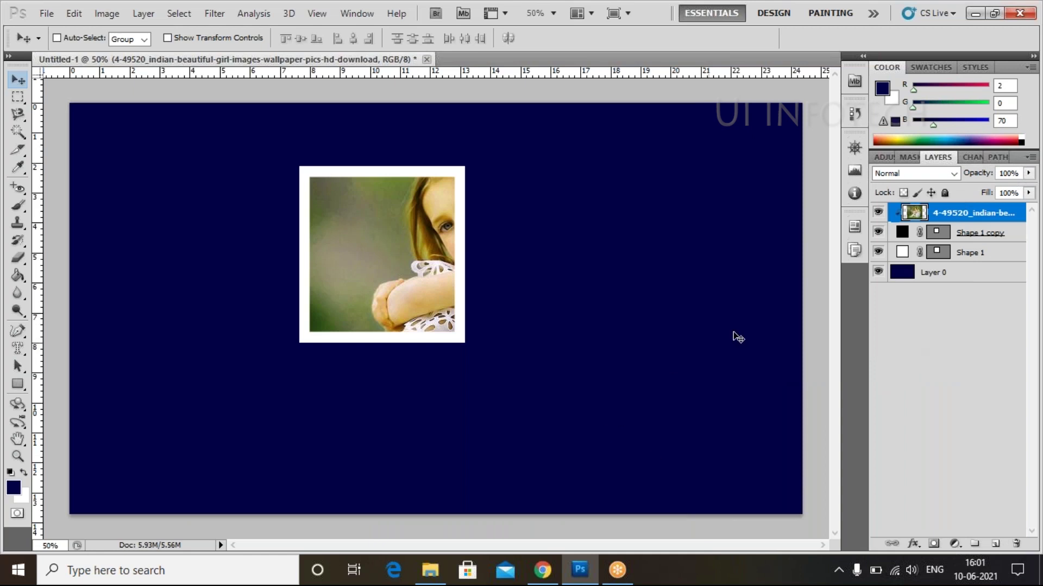
Step: Select both rectangle layers and move the frame up and right over the girl's face, keeping the photo in place
{"action": "left_click", "coordinate": [966, 239]}
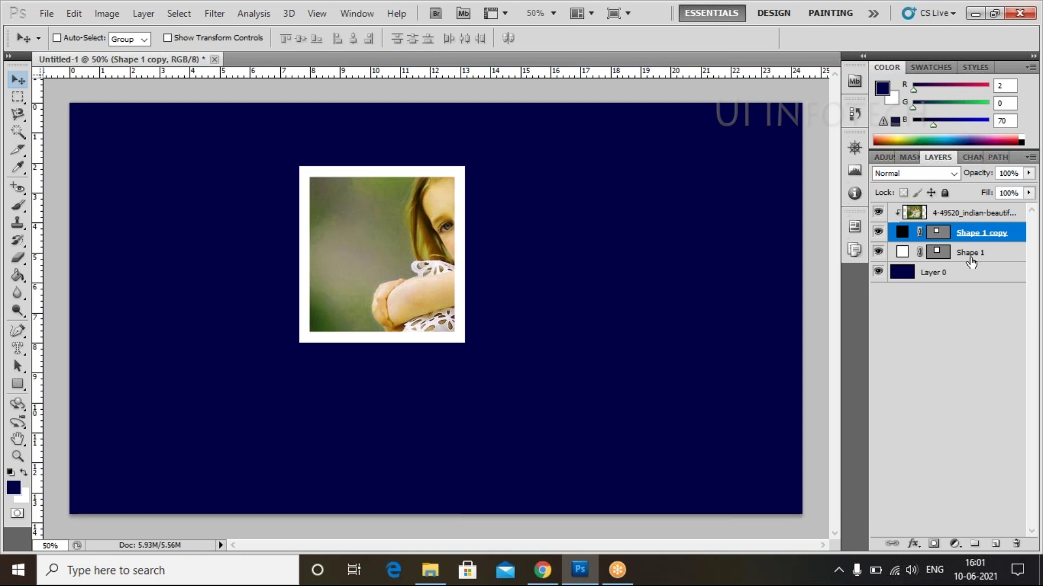
{"action": "left_click", "coordinate": [971, 263], "text": "shift"}
{"action": "left_click_drag", "start_coordinate": [415, 275], "coordinate": [487, 233]}
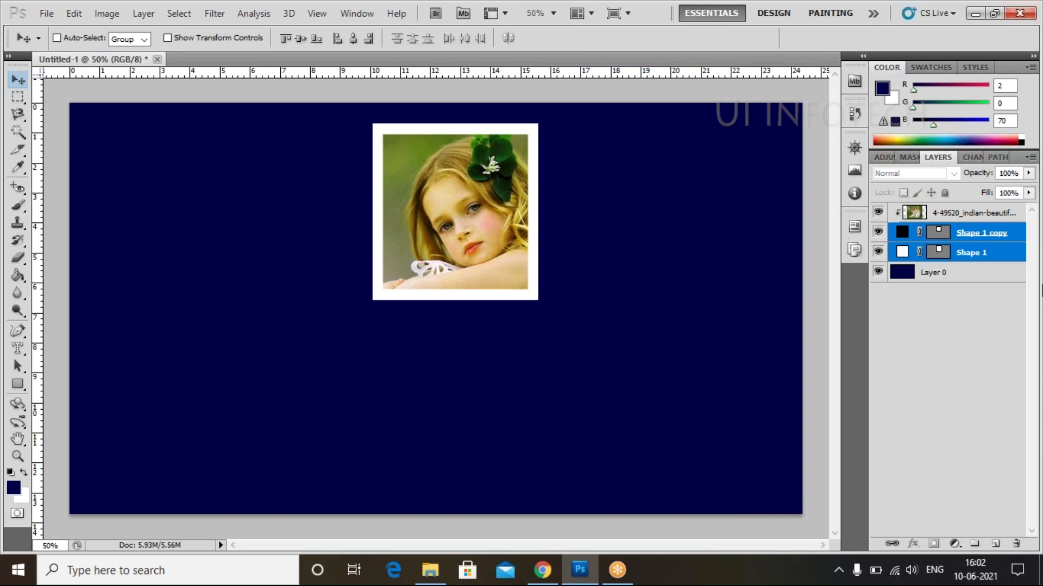
Step: Duplicate the clipped photo layer together with both rectangle layers, Shape 1 copy and Shape 1, within Untitled-1
{"action": "left_click", "coordinate": [988, 216], "text": "shift"}
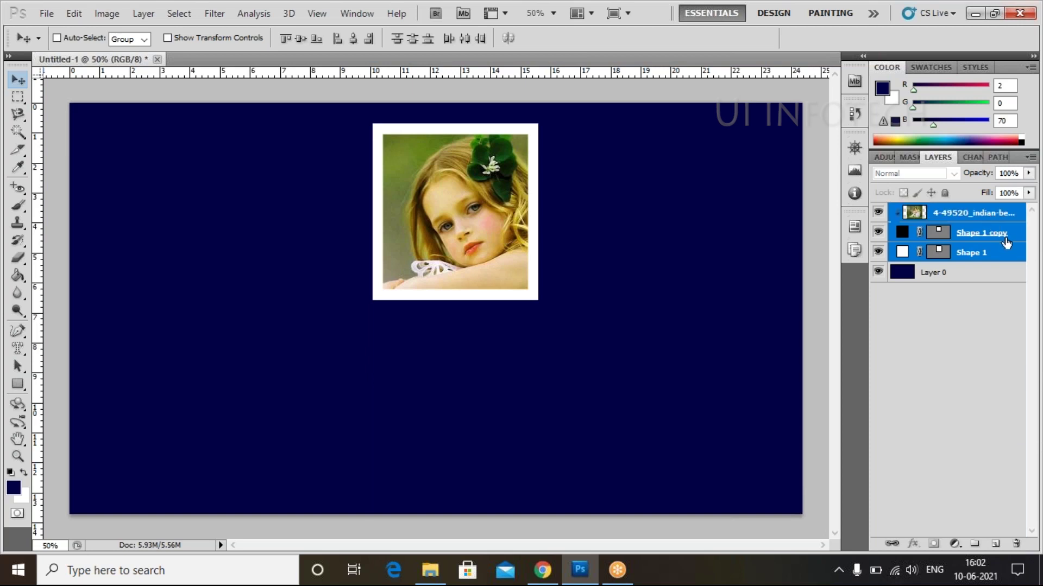
{"action": "right_click", "coordinate": [1006, 244]}
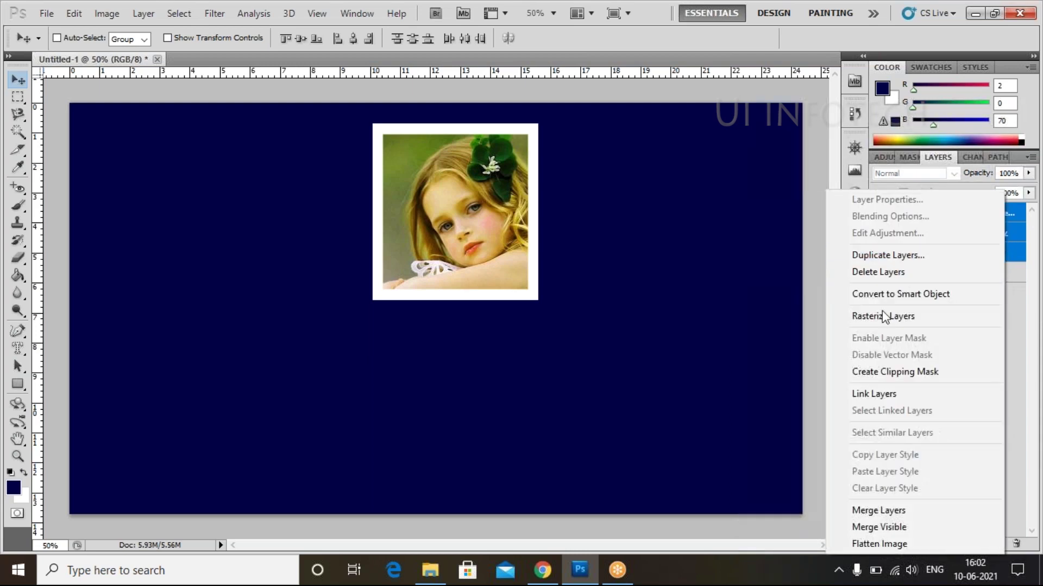
{"action": "left_click", "coordinate": [886, 256]}
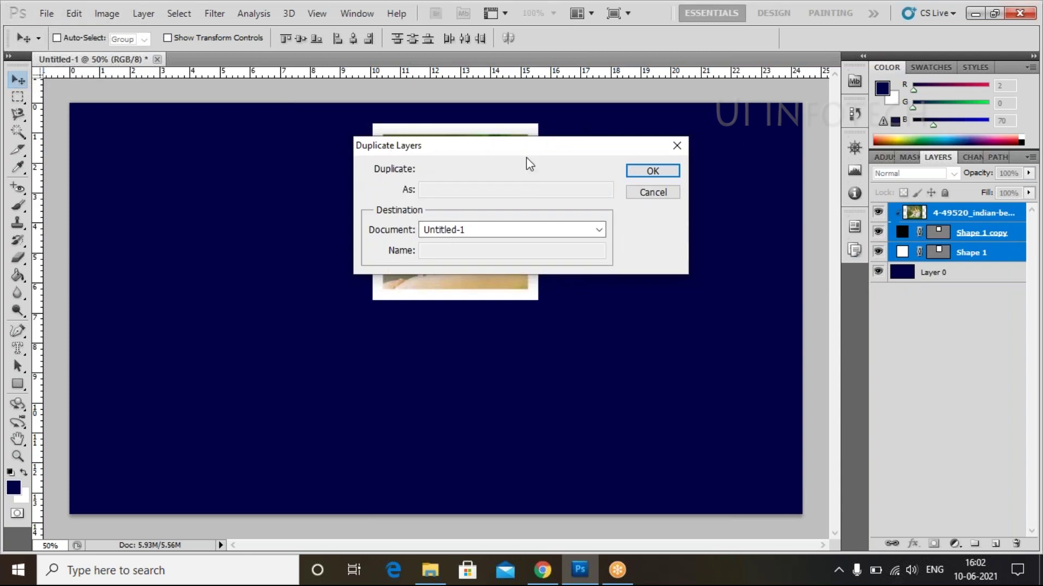
{"action": "left_click", "coordinate": [640, 172]}
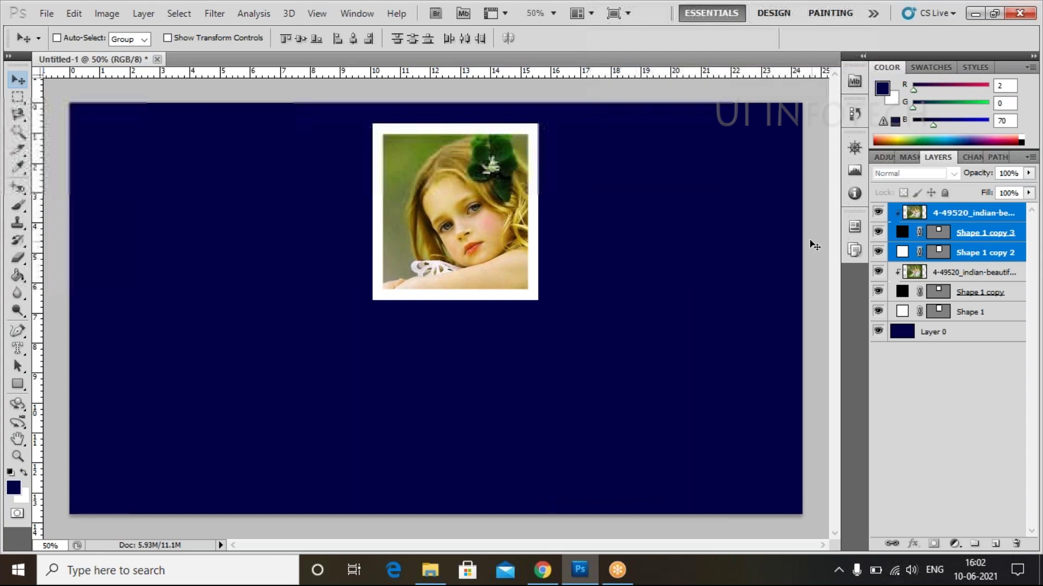
Step: Move the duplicated frame's black and white rectangles down and right over the girl's white dress, overlapping the first frame's lower corner
{"action": "left_click", "coordinate": [959, 239]}
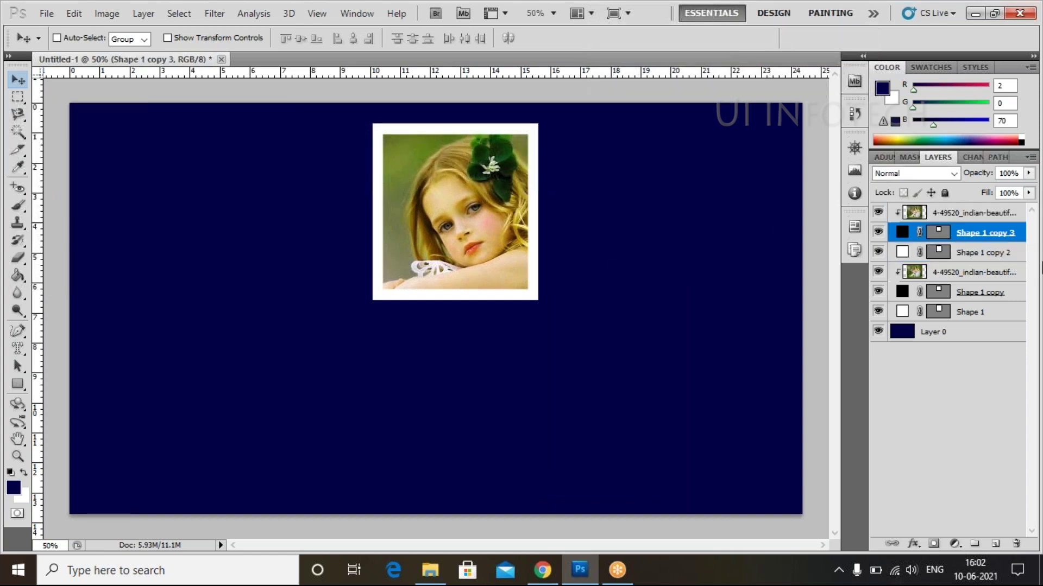
{"action": "left_click", "coordinate": [985, 261], "text": "ctrl"}
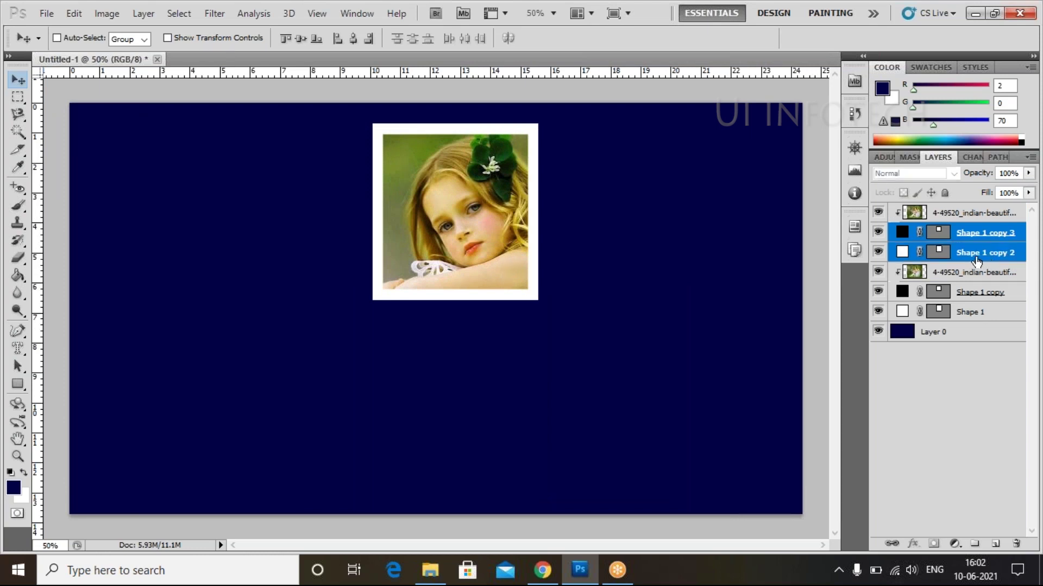
{"action": "left_click_drag", "start_coordinate": [452, 245], "coordinate": [537, 374]}
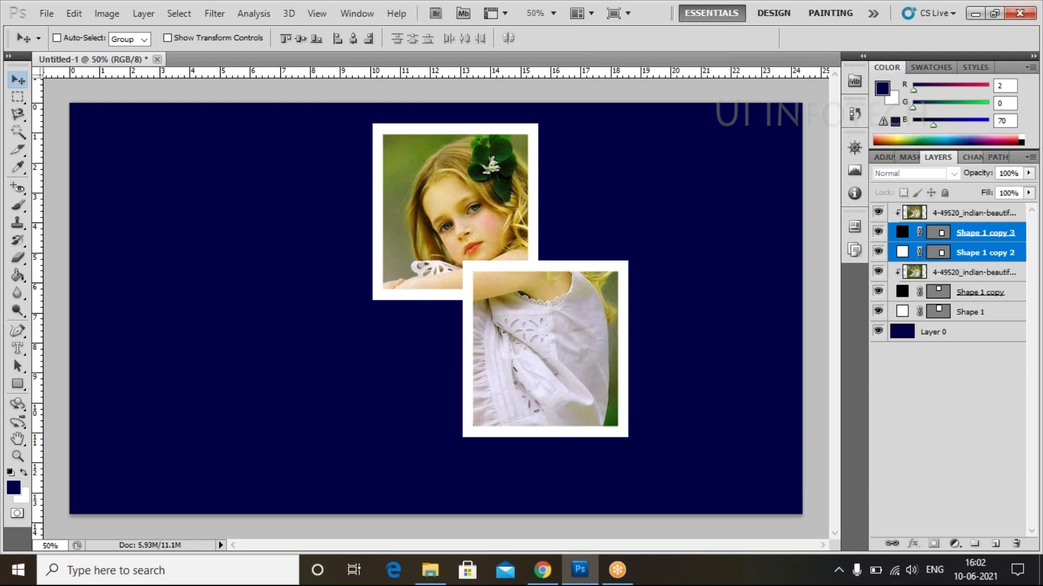
Step: Duplicate the second frame's clipped photo together with its rectangles, Shape 1 copy 3 and Shape 1 copy 2, in the same document
{"action": "left_click", "coordinate": [951, 214], "text": "shift"}
{"action": "right_click", "coordinate": [952, 217]}
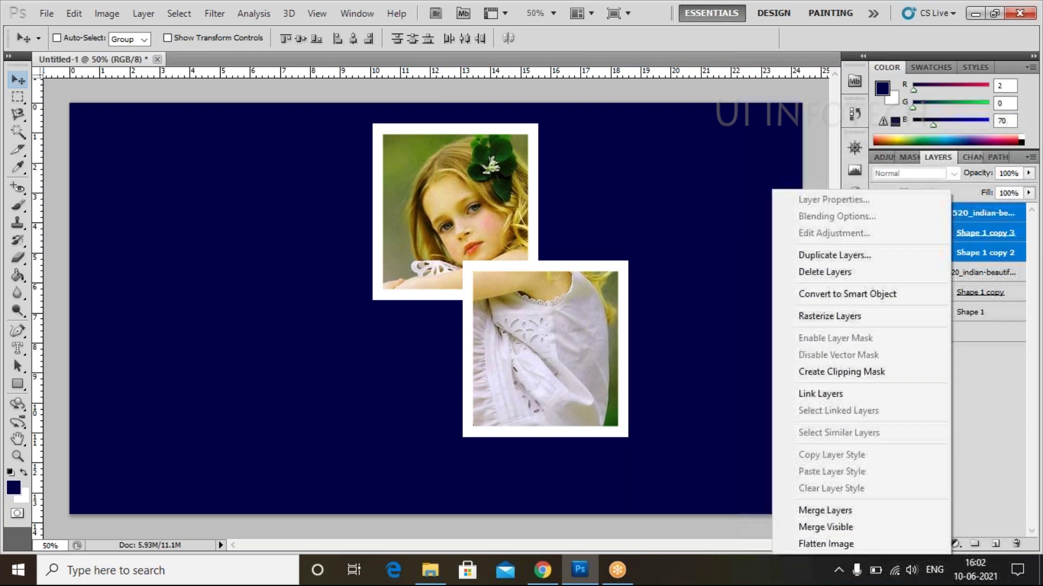
{"action": "left_click", "coordinate": [840, 256]}
{"action": "left_click", "coordinate": [652, 171]}
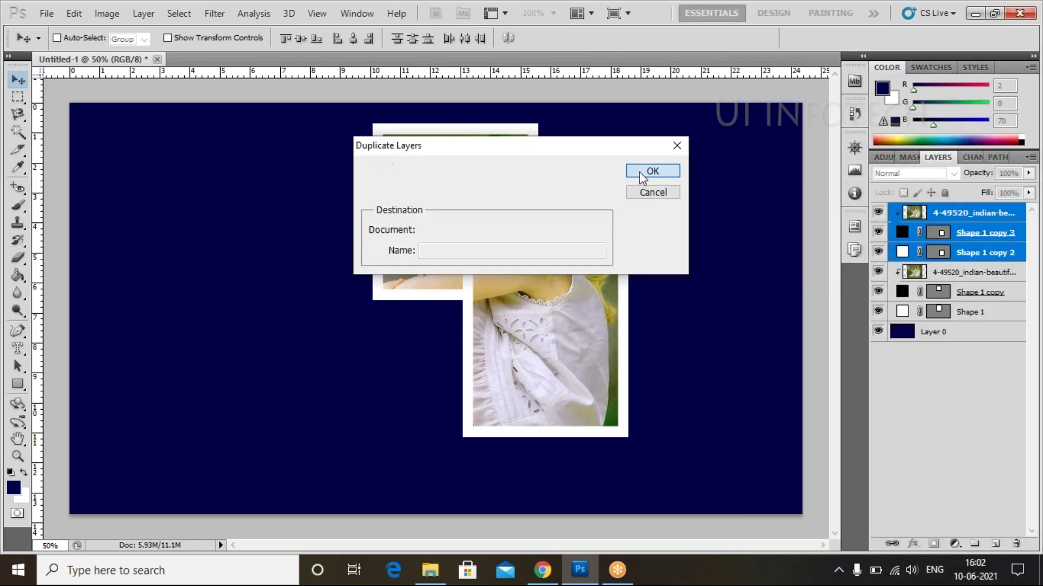
Step: Move the third frame's two rectangles left and slightly down over the girl's legs and shoe, beside the second frame
{"action": "left_click", "coordinate": [962, 243]}
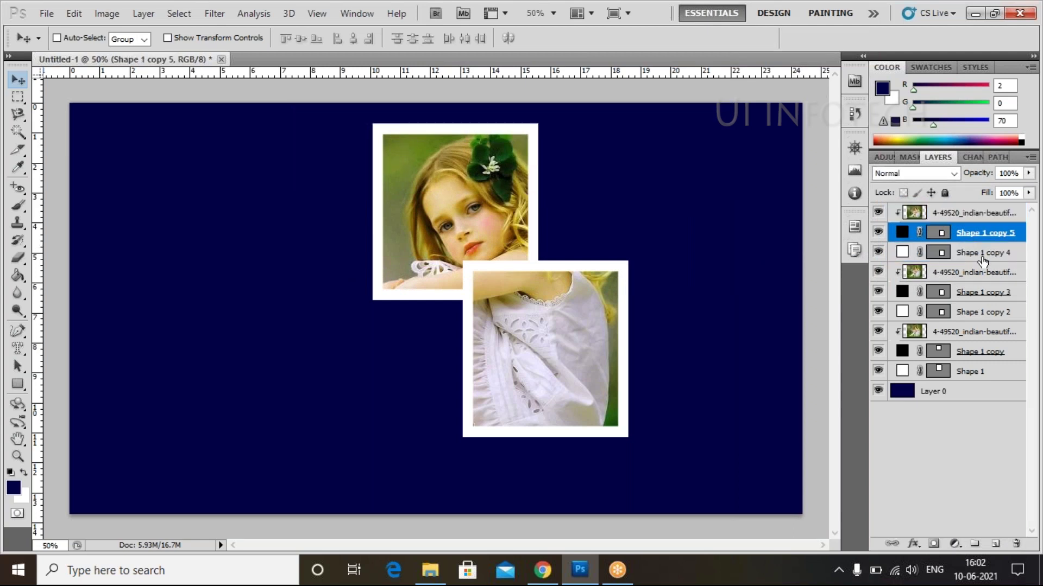
{"action": "left_click", "coordinate": [978, 257], "text": "shift"}
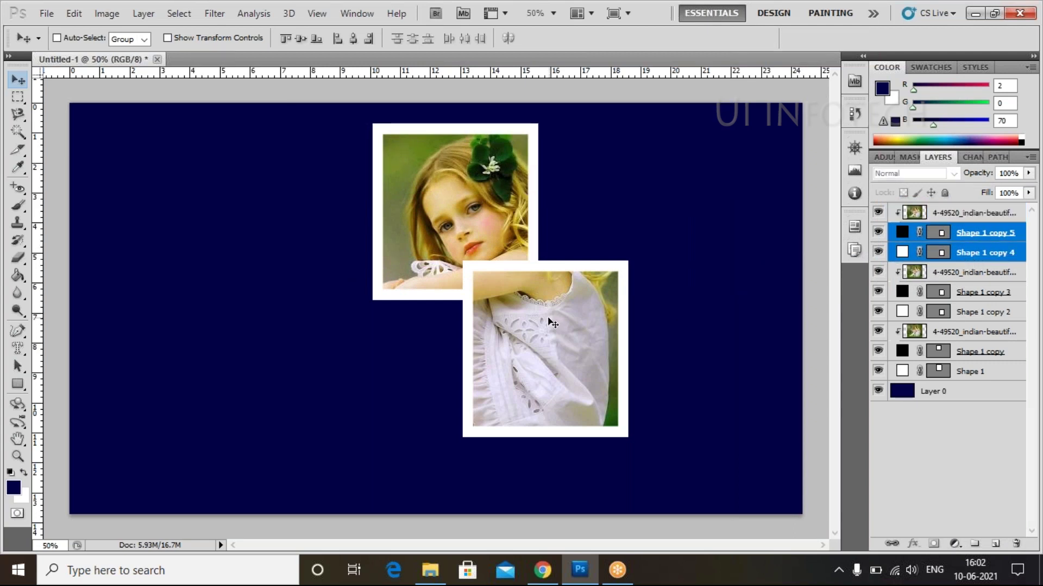
{"action": "left_click_drag", "start_coordinate": [546, 320], "coordinate": [381, 343]}
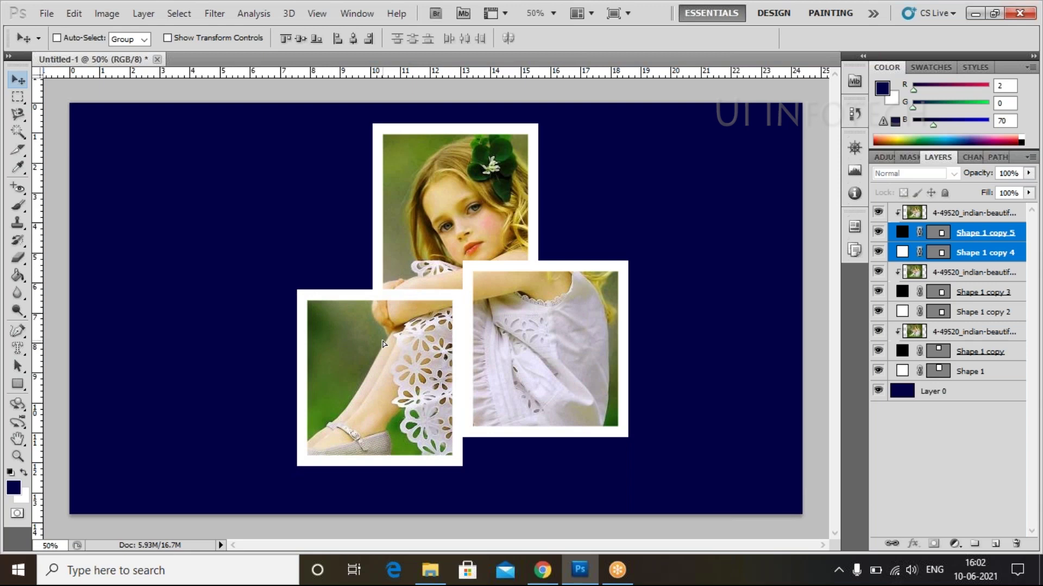